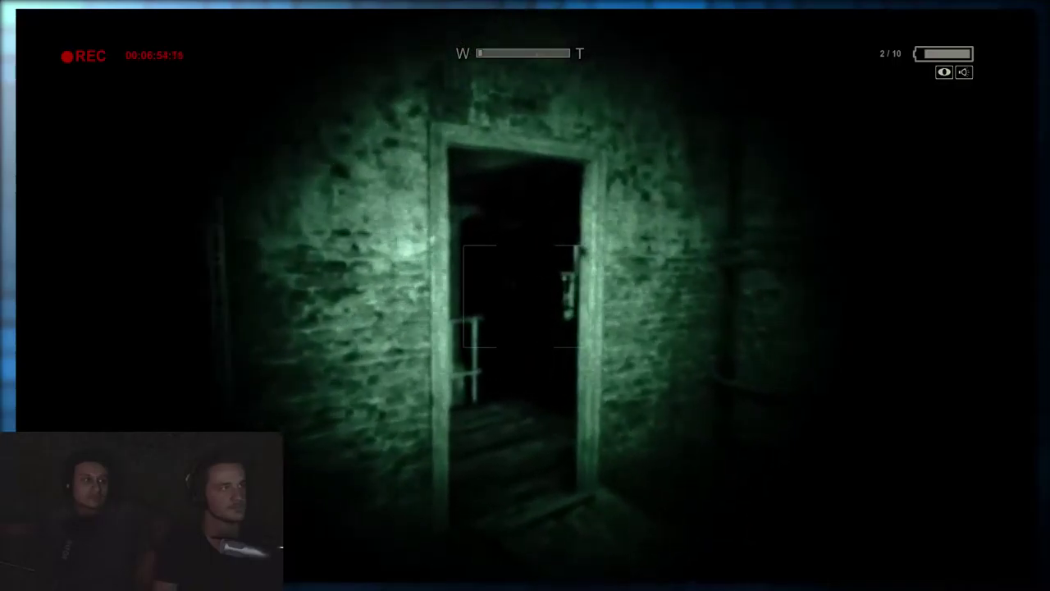
{"action": "key", "text": "w"}
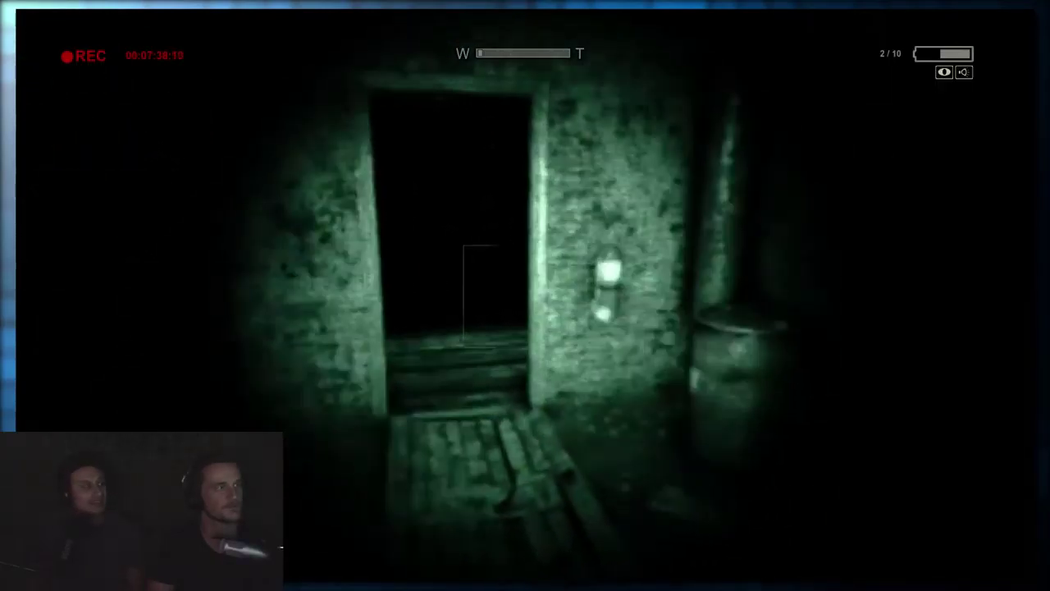
{"action": "key", "text": "w"}
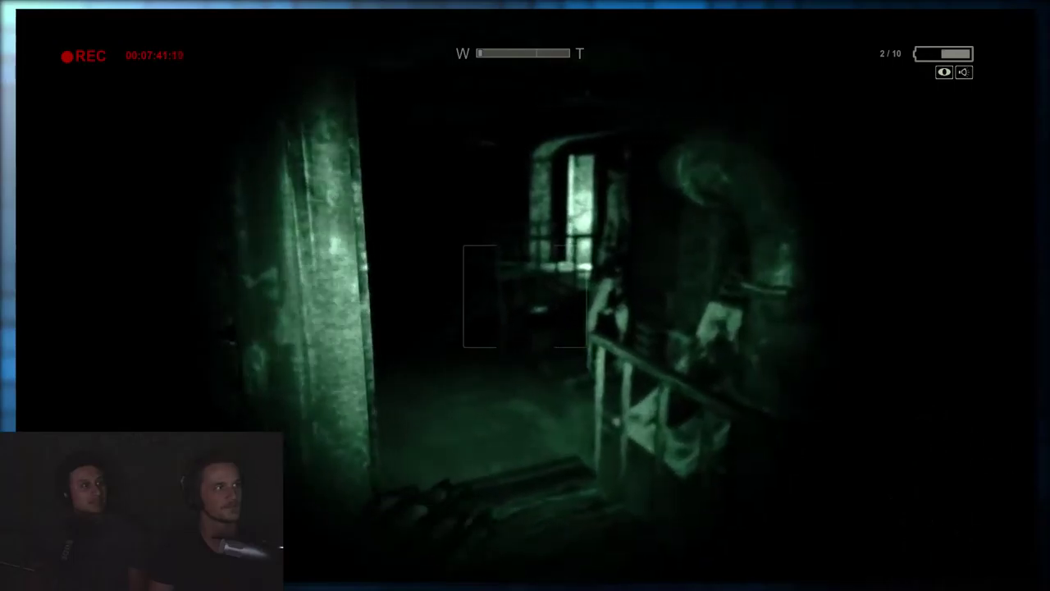
{"action": "key", "text": "w"}
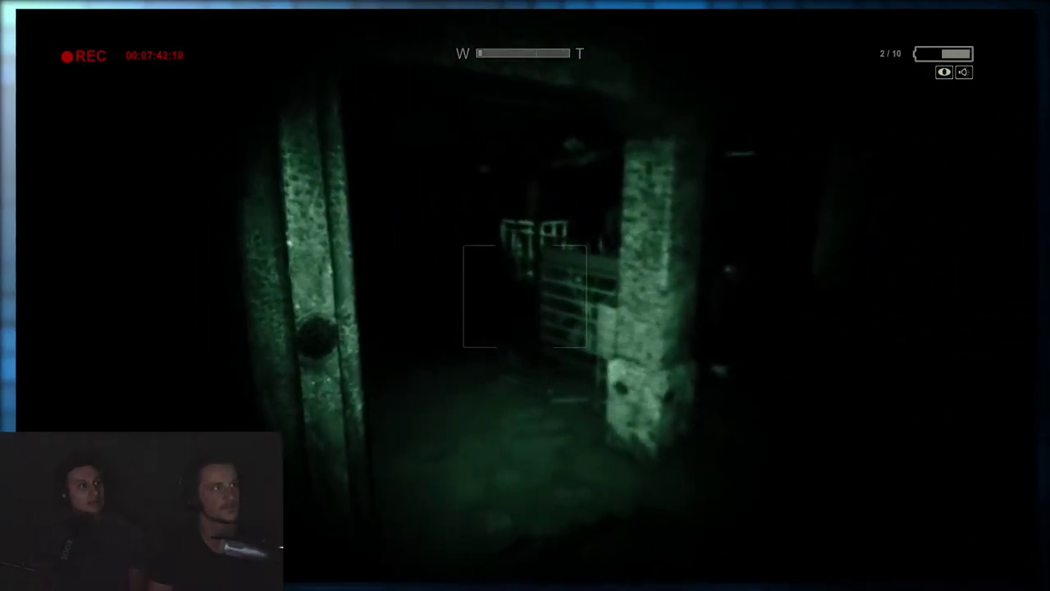
{"action": "key", "text": "w"}
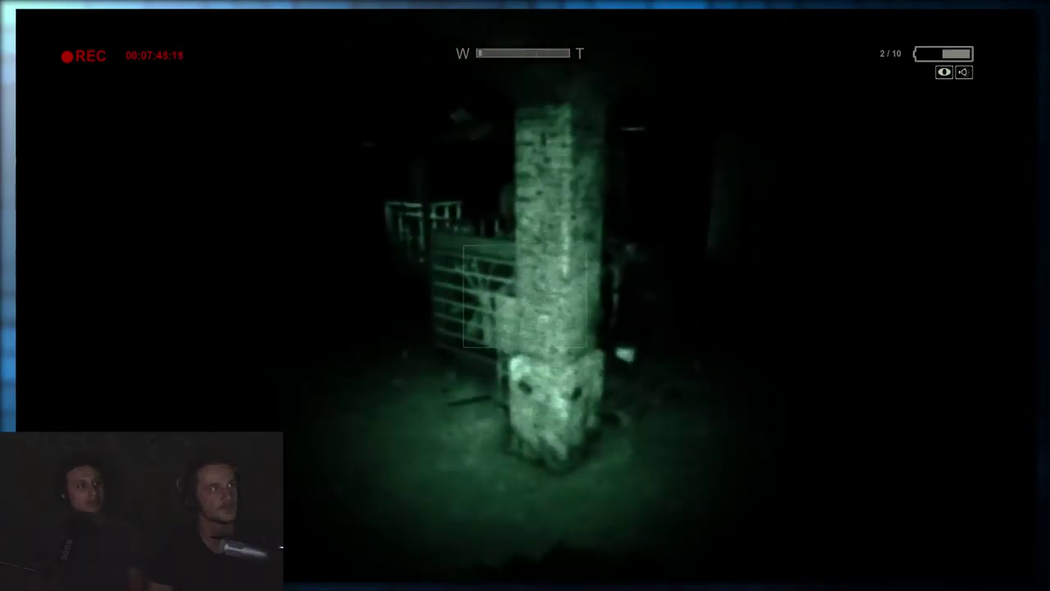
{"action": "key", "text": "w"}
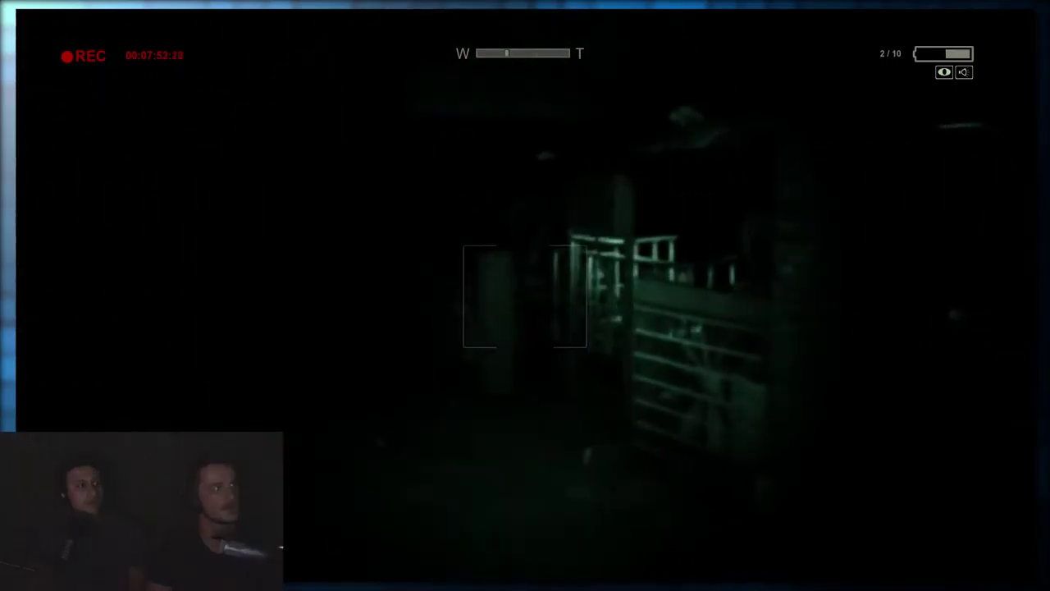
{"action": "scroll", "coordinate": [525, 295], "scroll_direction": "down", "scroll_amount": 1}
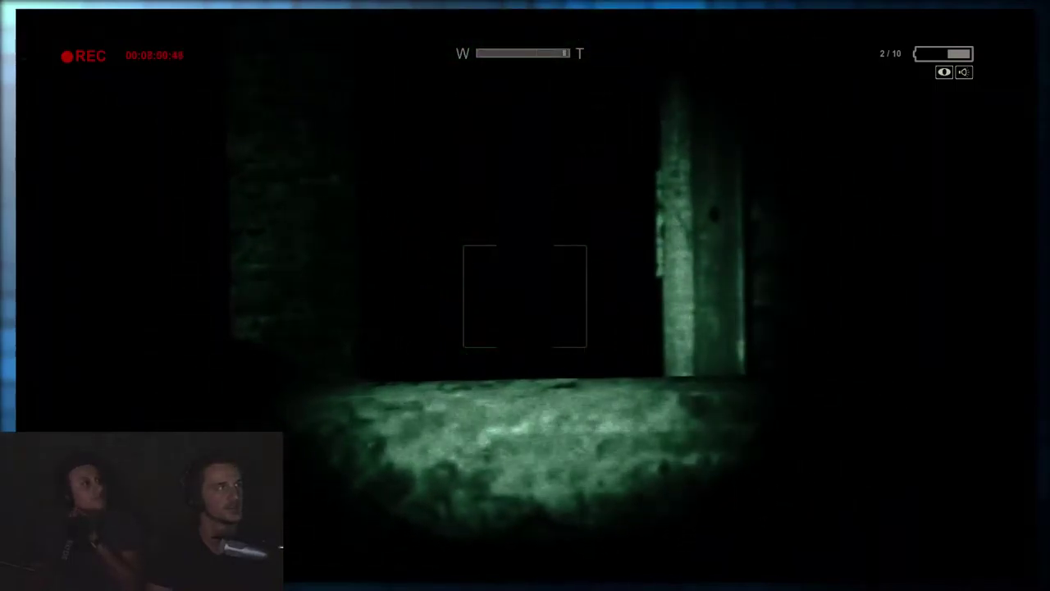
{"action": "scroll", "coordinate": [525, 295], "scroll_direction": "down", "scroll_amount": 2}
{"action": "scroll", "coordinate": [525, 296], "scroll_direction": "up", "scroll_amount": 2}
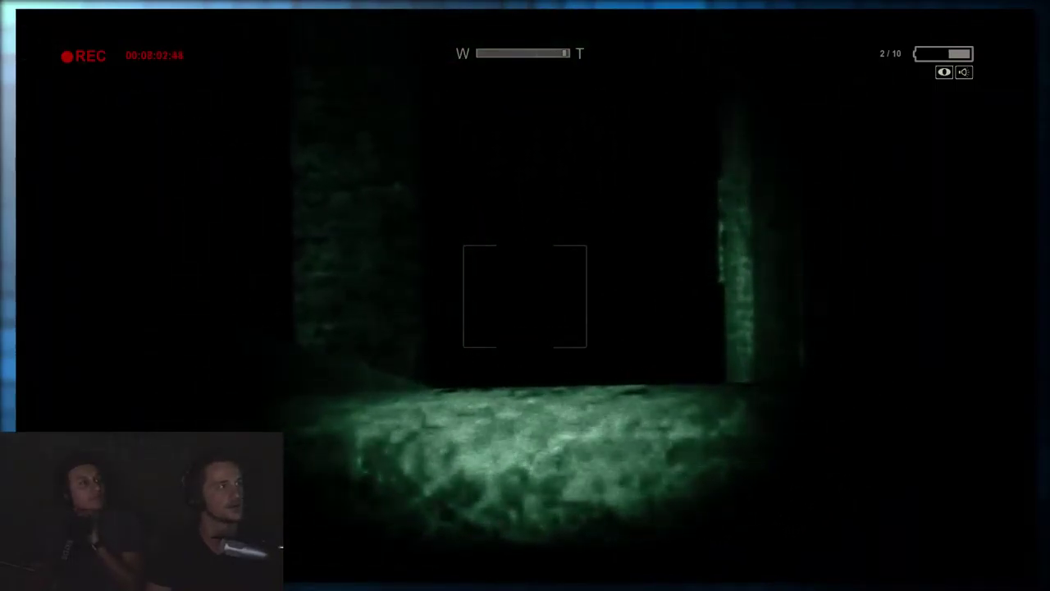